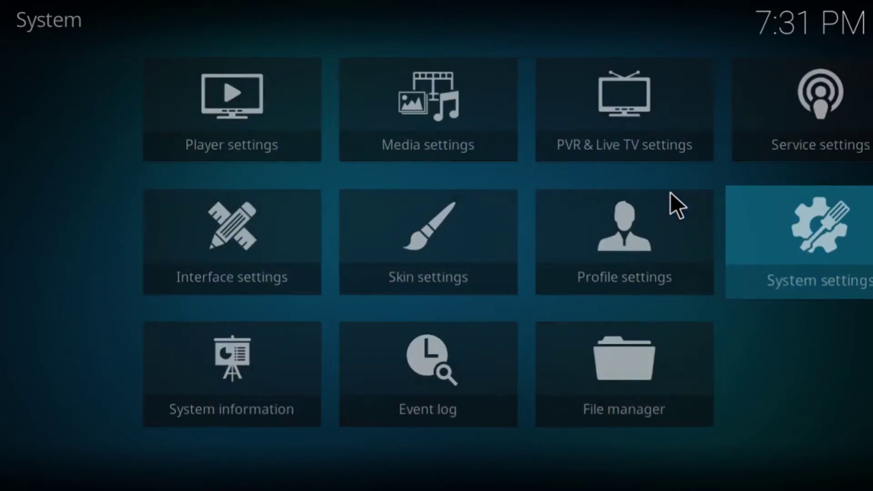
Step: Turn on Unknown sources in System > Add-ons settings and accept the warning
{"action": "left_click", "coordinate": [671, 192]}
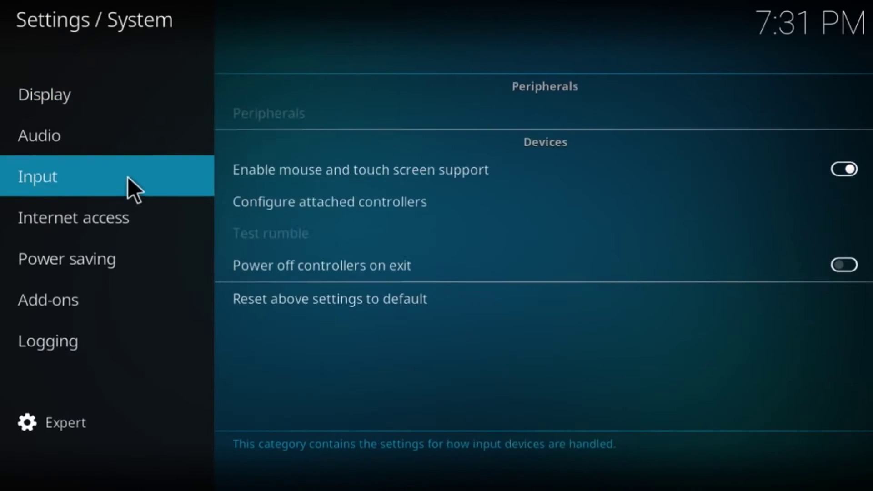
{"action": "mouse_move", "coordinate": [47, 299]}
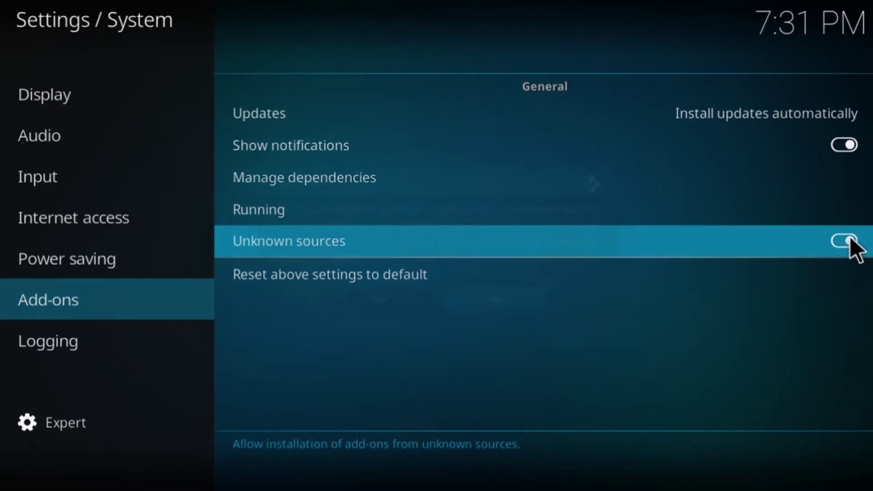
{"action": "left_click", "coordinate": [849, 237]}
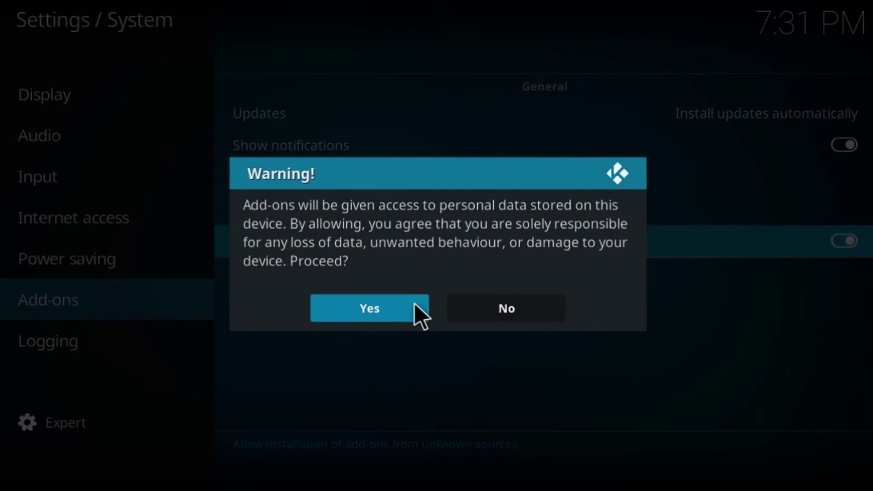
{"action": "left_click", "coordinate": [414, 303]}
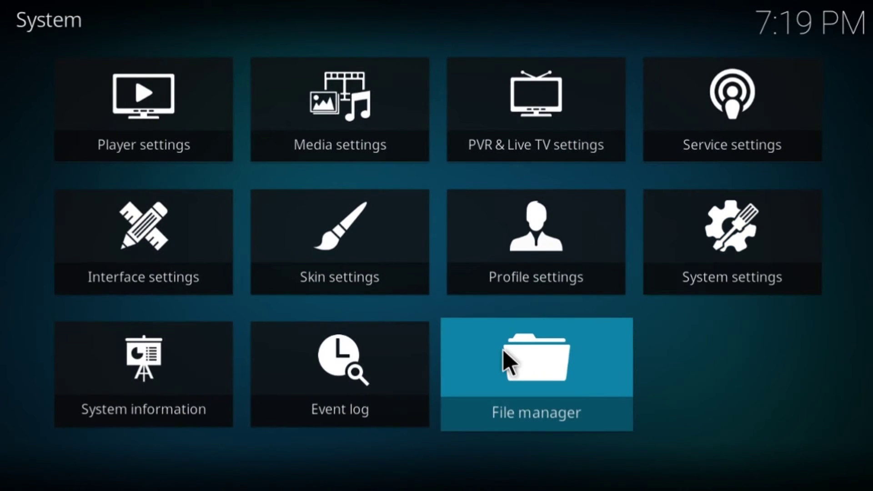
{"action": "left_click", "coordinate": [508, 360]}
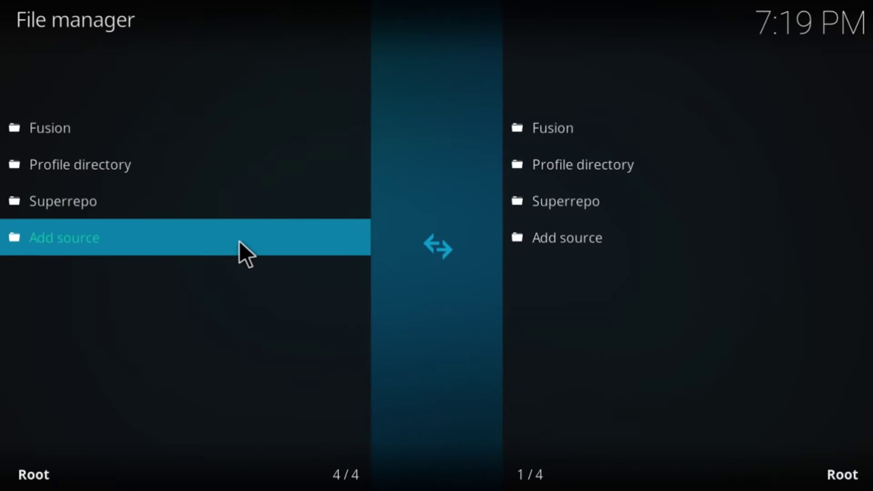
{"action": "left_click", "coordinate": [239, 241]}
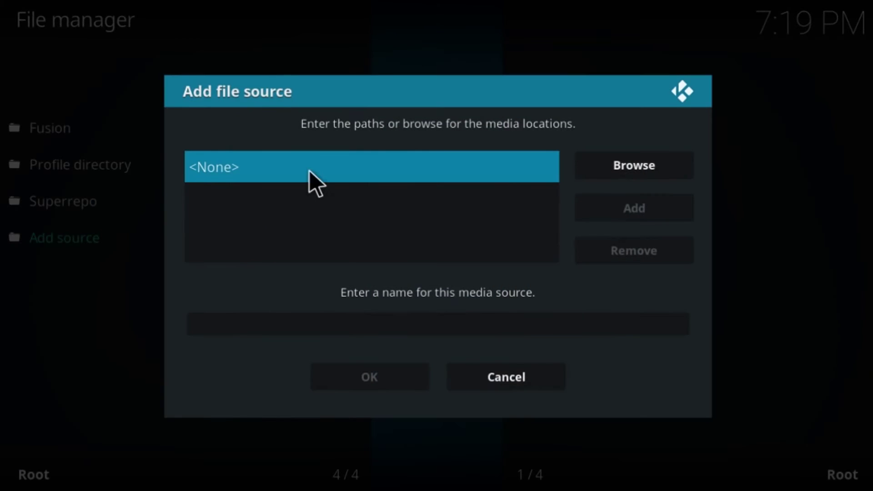
{"action": "left_click", "coordinate": [309, 170]}
{"action": "type", "text": "https"}
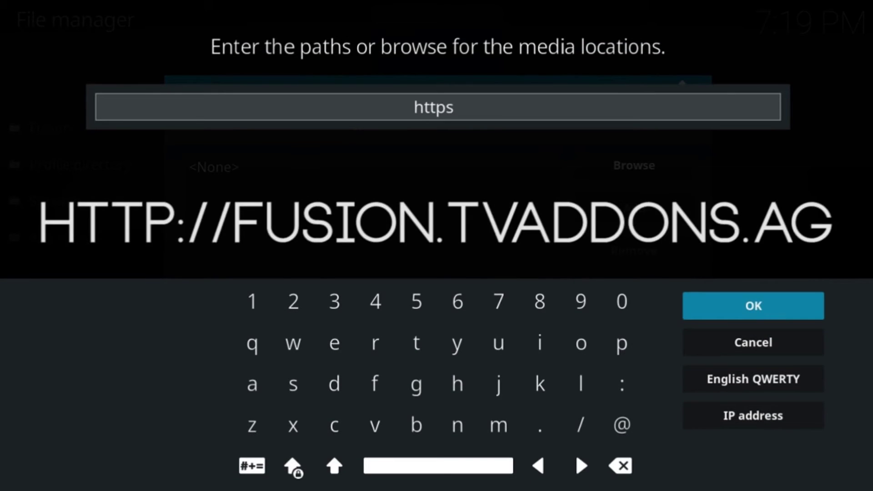
{"action": "key", "text": "BackSpace"}
{"action": "type", "text": "://fusiomn"}
{"action": "key", "text": "BackSpace"}
{"action": "key", "text": "BackSpace"}
{"action": "type", "text": "n.tvaddons.ag"}
{"action": "left_click", "coordinate": [753, 306]}
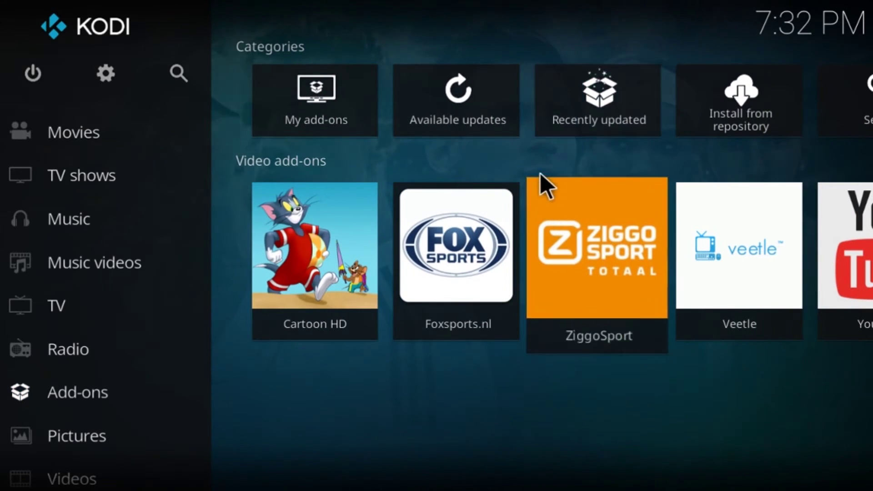
Step: Cancel the add-on search prompt and choose Install from zip file
{"action": "left_click", "coordinate": [838, 118]}
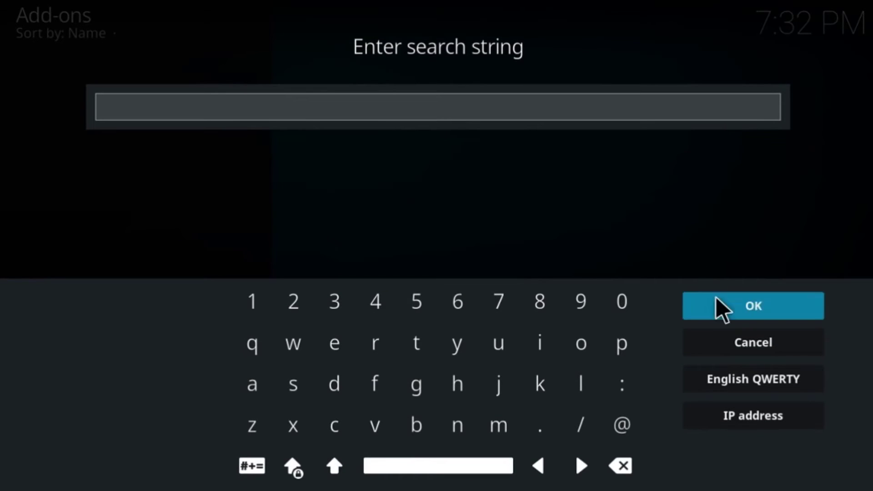
{"action": "left_click", "coordinate": [743, 342]}
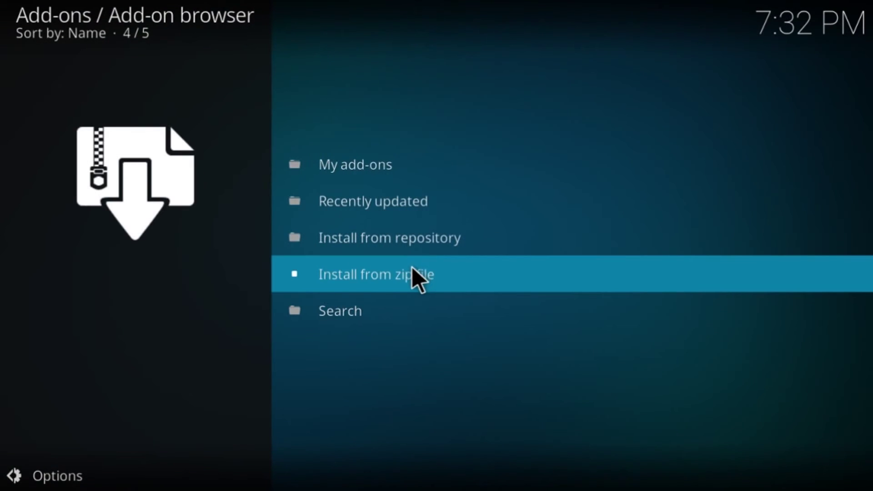
{"action": "left_click", "coordinate": [412, 266]}
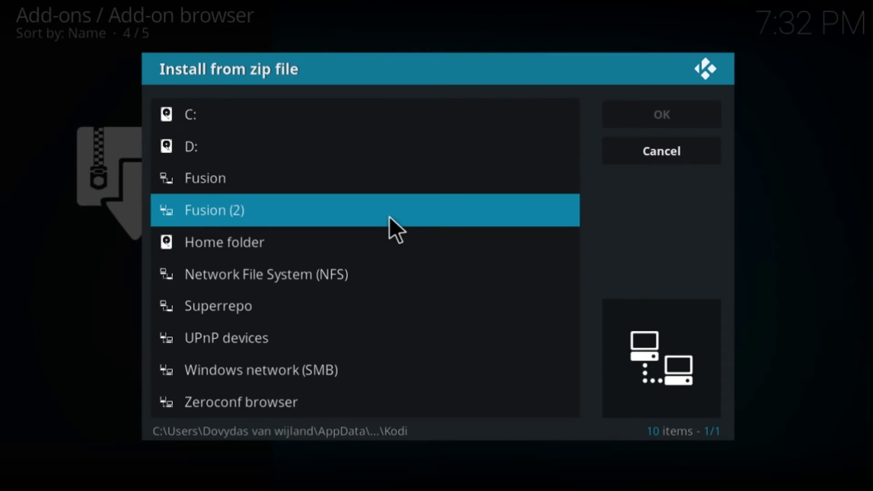
Step: Install repository.exodus-1.0.1.zip from Fusion > kodi-repos > english, then go back home
{"action": "left_click", "coordinate": [284, 184]}
{"action": "left_click", "coordinate": [248, 174]}
{"action": "left_click", "coordinate": [250, 153]}
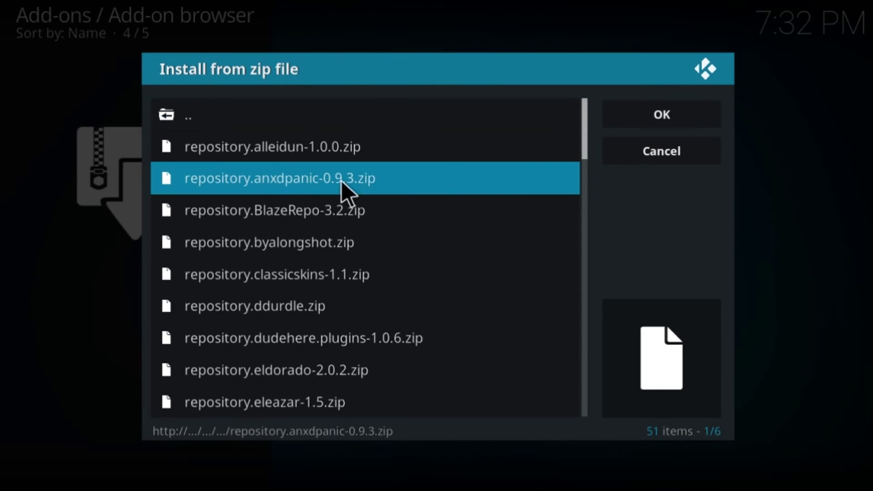
{"action": "left_click_drag", "start_coordinate": [582, 142], "coordinate": [583, 160]}
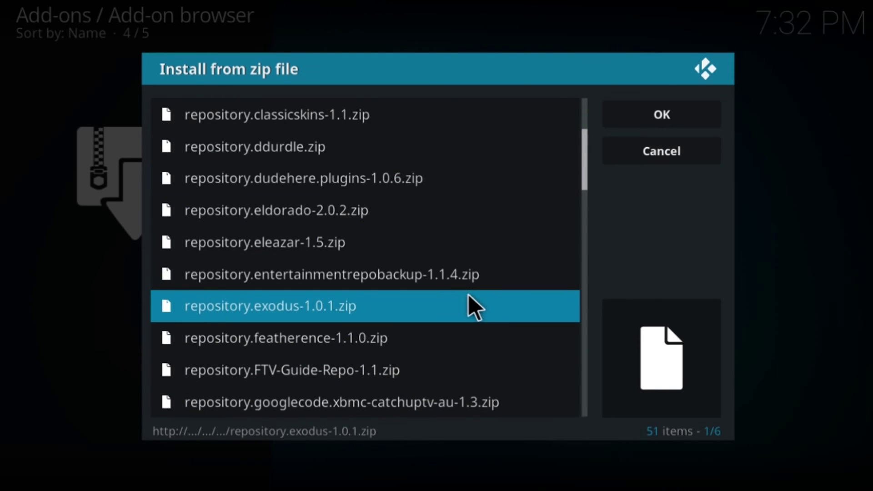
{"action": "left_click", "coordinate": [468, 298]}
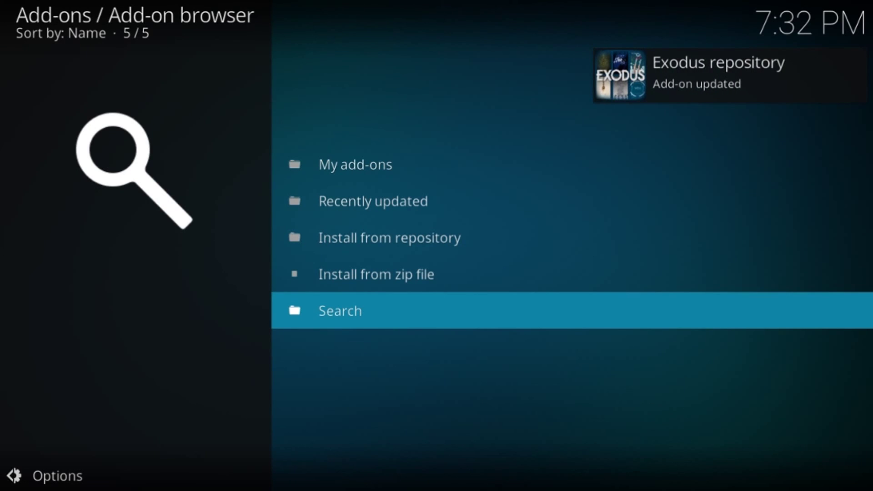
{"action": "key", "text": "BackSpace"}
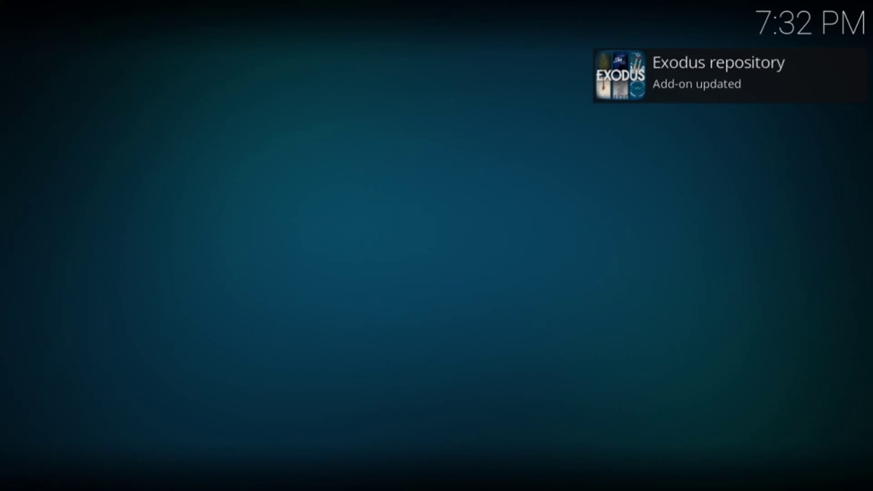